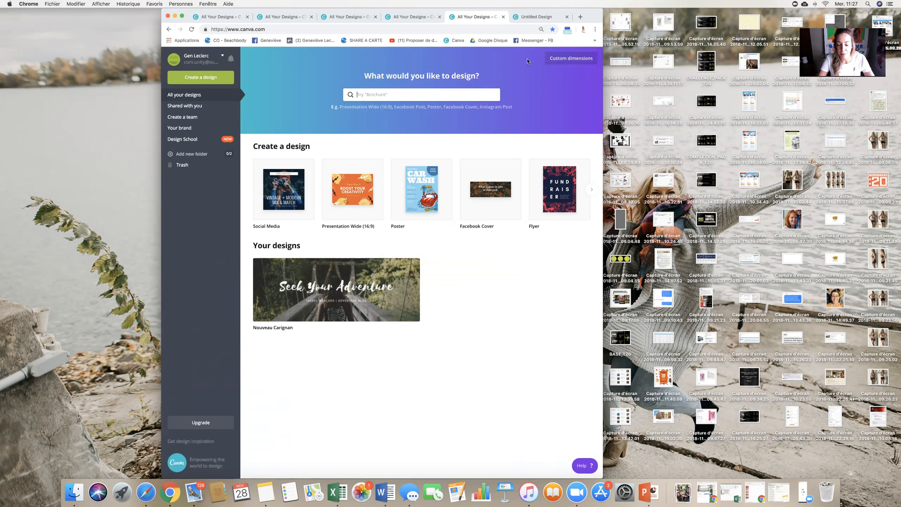
- Create a new design with custom dimensions of 2484 × 945 px
{"action": "left_click", "coordinate": [571, 61]}
{"action": "left_click", "coordinate": [572, 58]}
{"action": "left_click", "coordinate": [572, 58]}
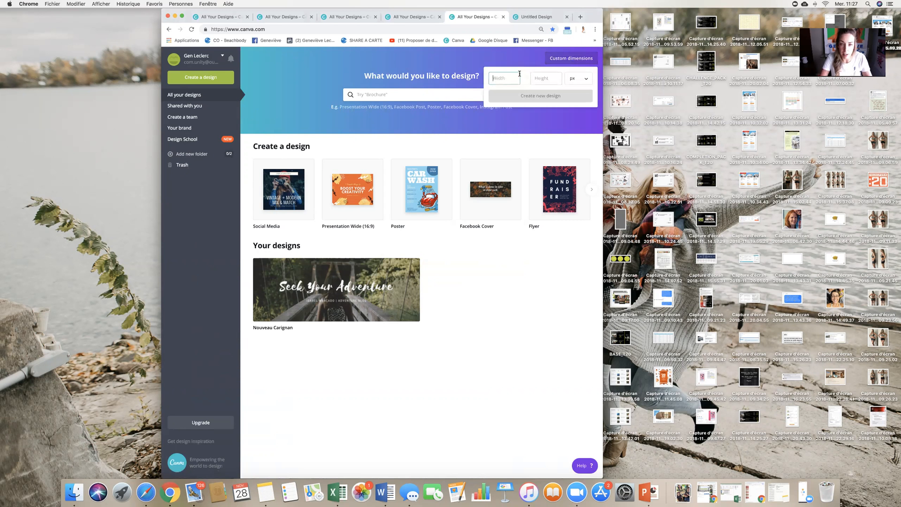
{"action": "type", "text": "2484"}
{"action": "key", "text": "Tab"}
{"action": "type", "text": "945"}
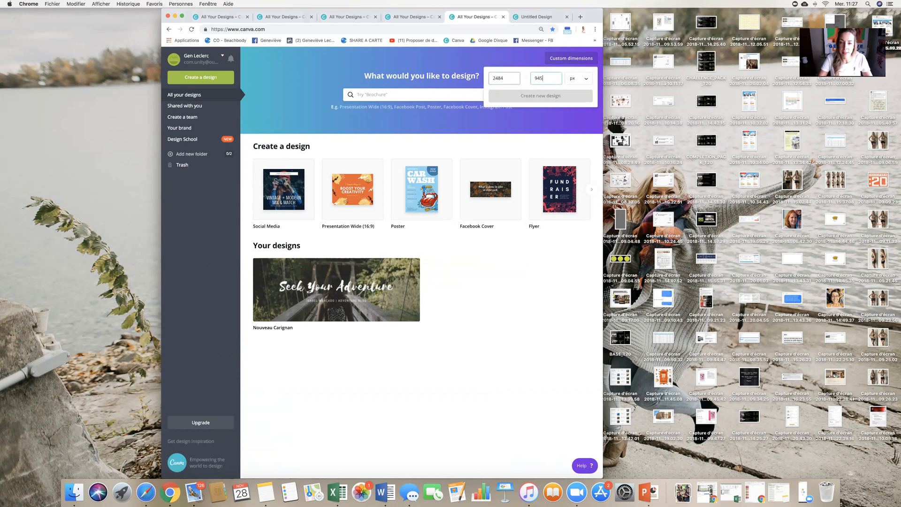
{"action": "left_click", "coordinate": [524, 90]}
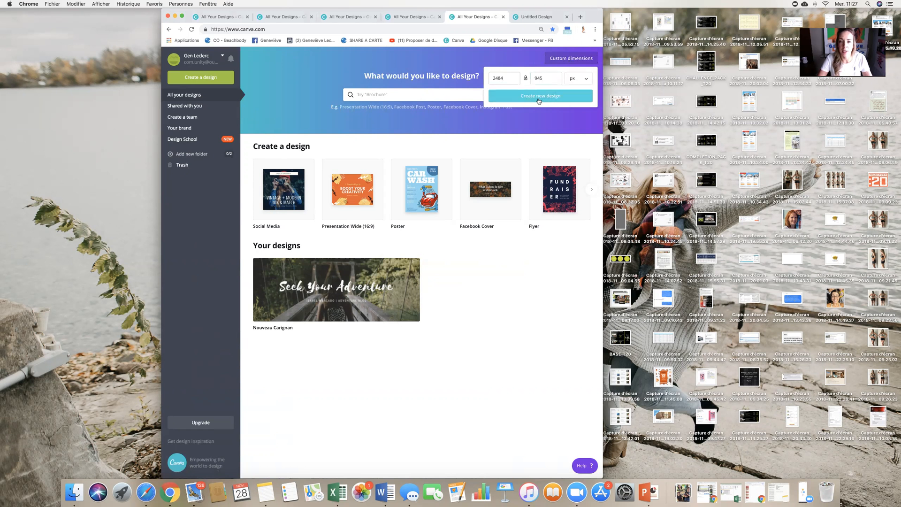
{"action": "left_click", "coordinate": [540, 98]}
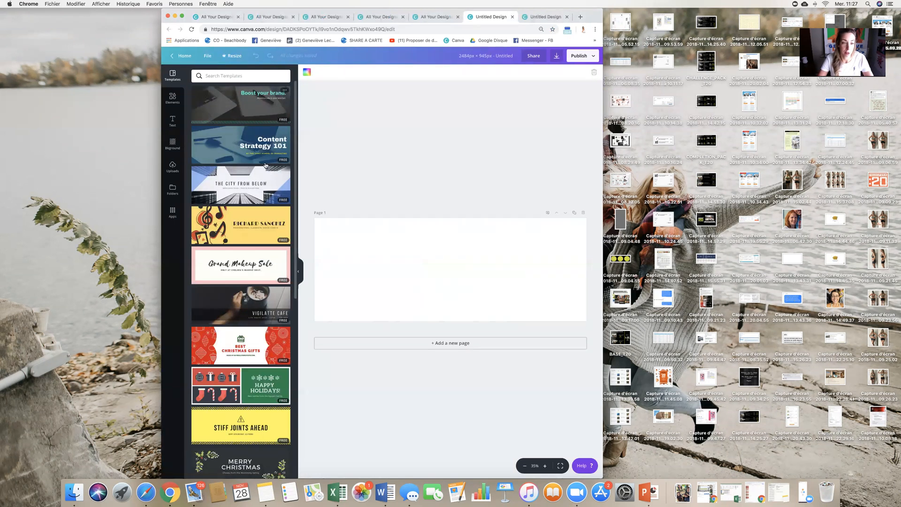
- Browse the templates and apply the 'Shopping for Greens?' template to the page
{"action": "scroll", "coordinate": [265, 165], "scroll_direction": "down", "scroll_amount": 5}
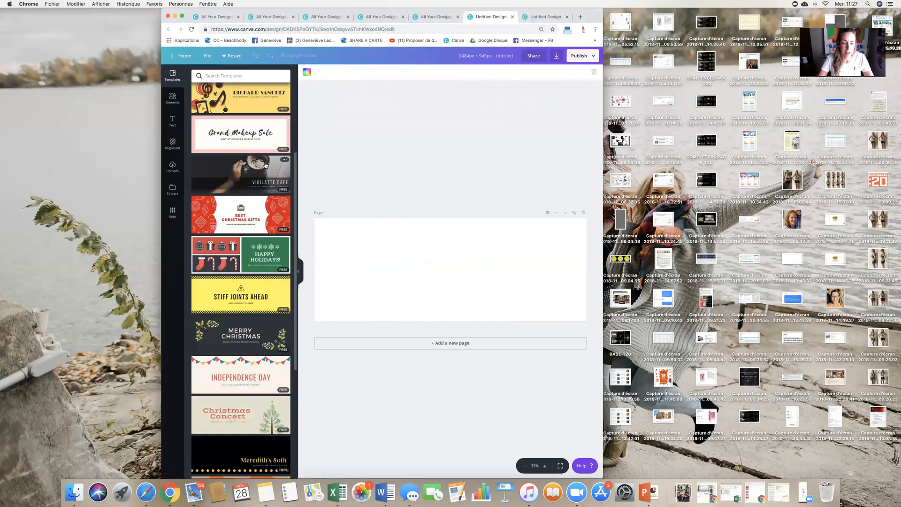
{"action": "scroll", "coordinate": [265, 166], "scroll_direction": "down", "scroll_amount": 5}
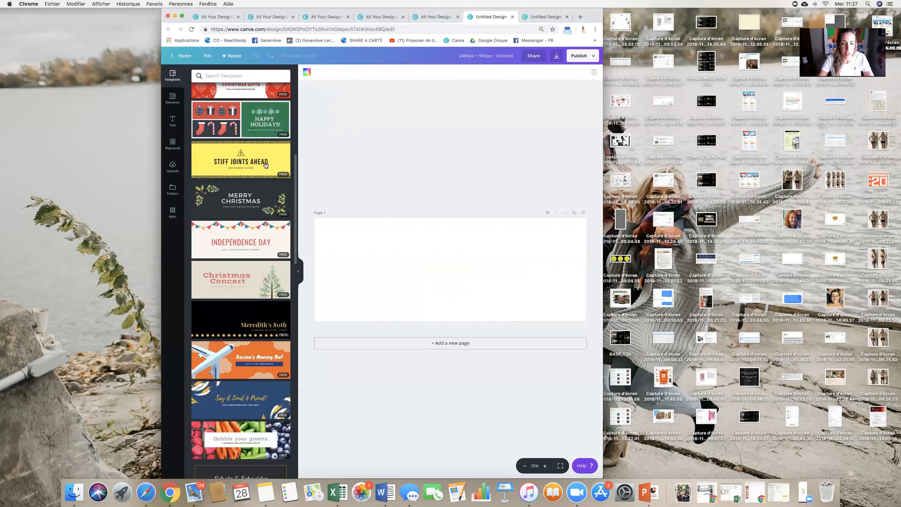
{"action": "scroll", "coordinate": [266, 165], "scroll_direction": "down", "scroll_amount": 5}
{"action": "scroll", "coordinate": [282, 212], "scroll_direction": "down", "scroll_amount": 10}
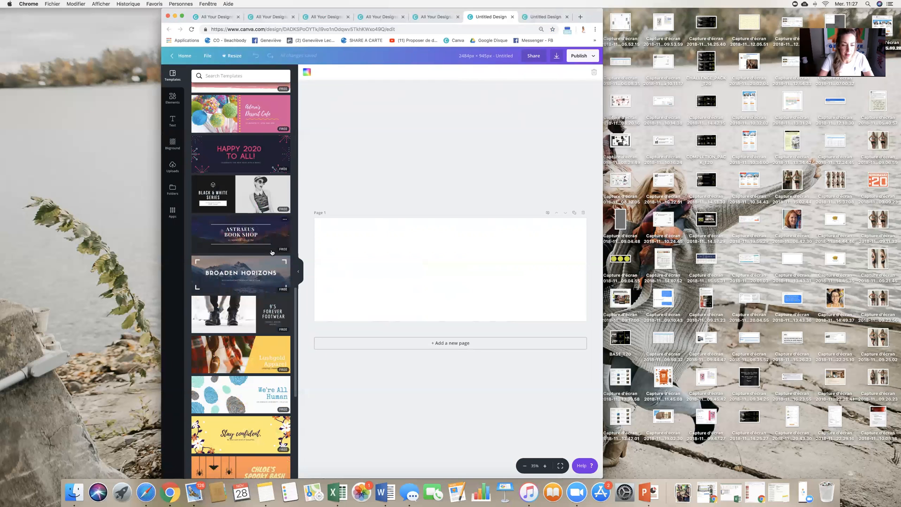
{"action": "scroll", "coordinate": [272, 252], "scroll_direction": "down", "scroll_amount": 10}
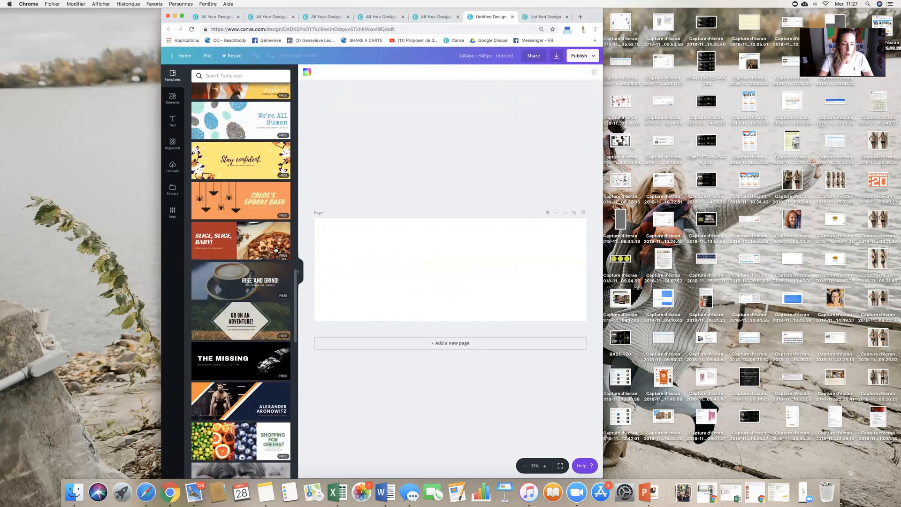
{"action": "scroll", "coordinate": [271, 253], "scroll_direction": "down", "scroll_amount": 6}
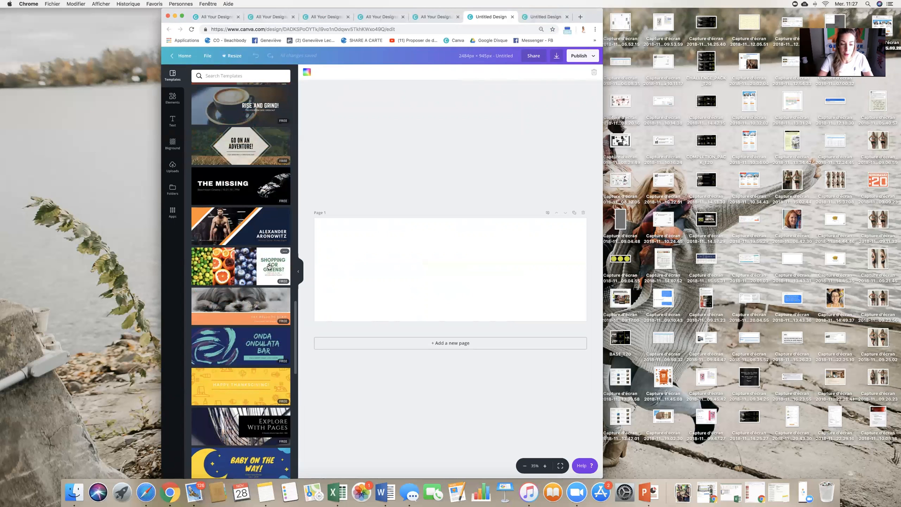
{"action": "scroll", "coordinate": [269, 267], "scroll_direction": "down", "scroll_amount": 11}
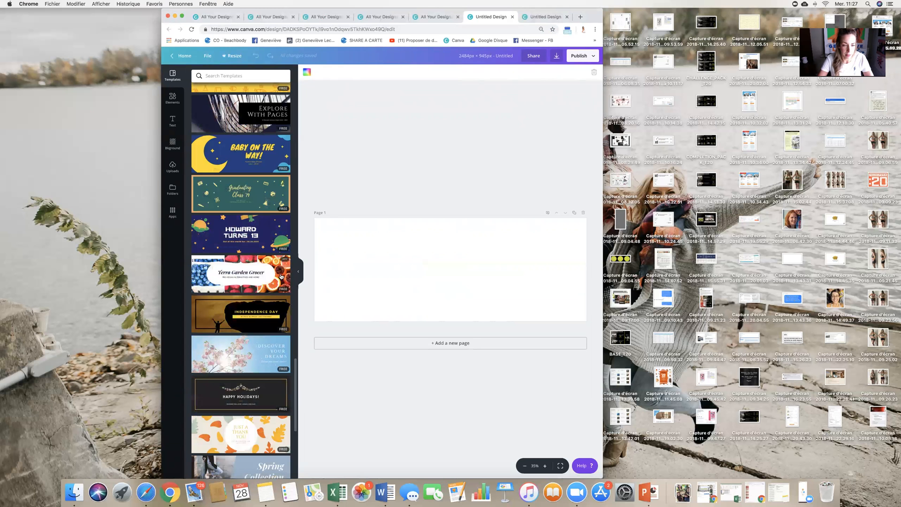
{"action": "scroll", "coordinate": [281, 277], "scroll_direction": "up", "scroll_amount": 12}
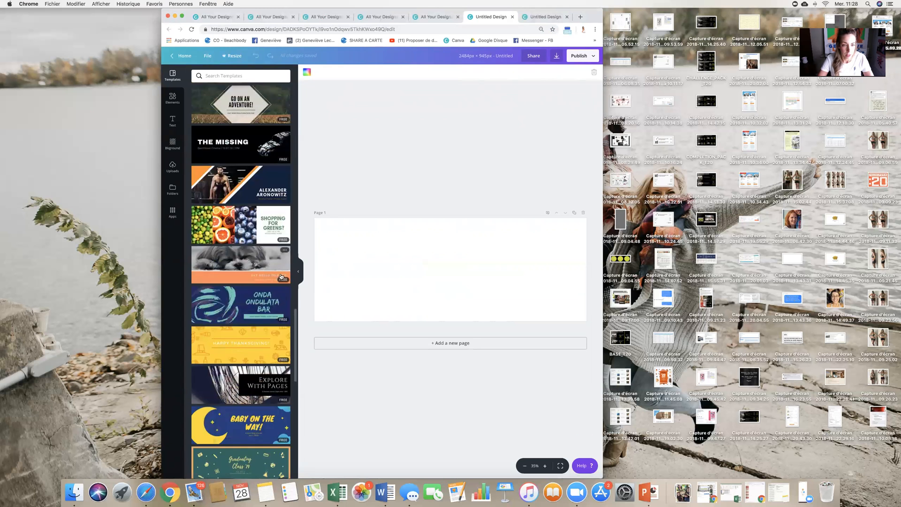
{"action": "left_click", "coordinate": [251, 284]}
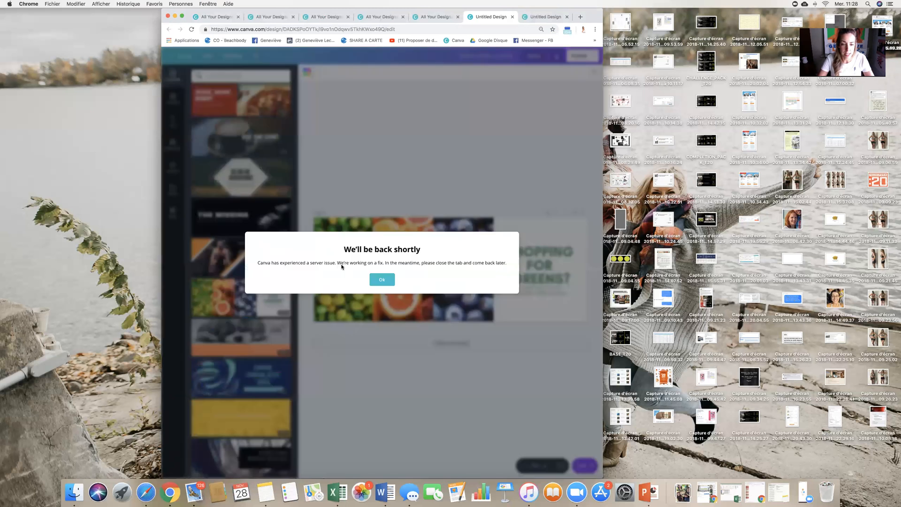
{"action": "left_click", "coordinate": [384, 283]}
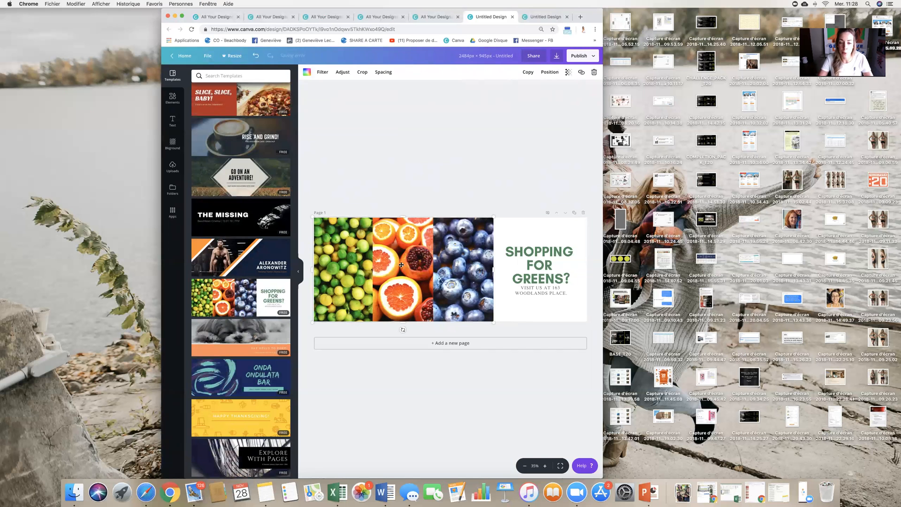
- Upload the photo gen222.jpg from iCloud Drive
{"action": "left_click", "coordinate": [173, 168]}
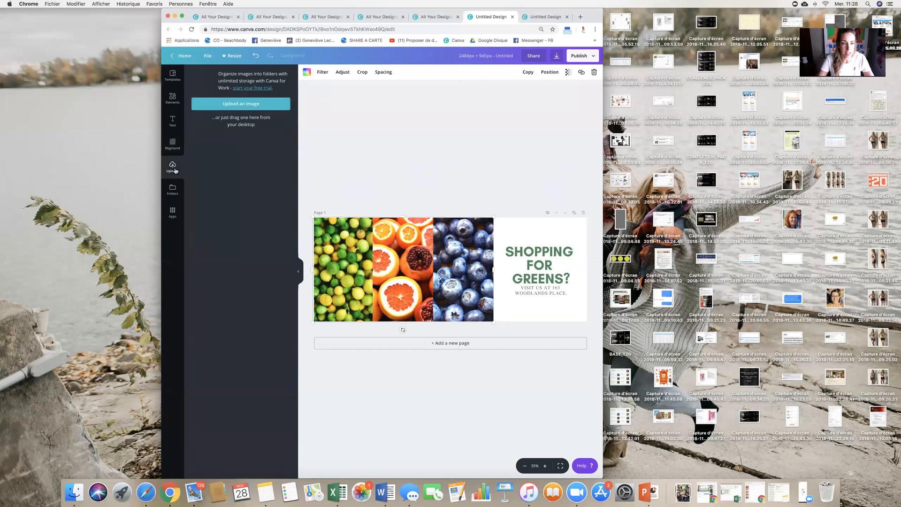
{"action": "left_click", "coordinate": [263, 104]}
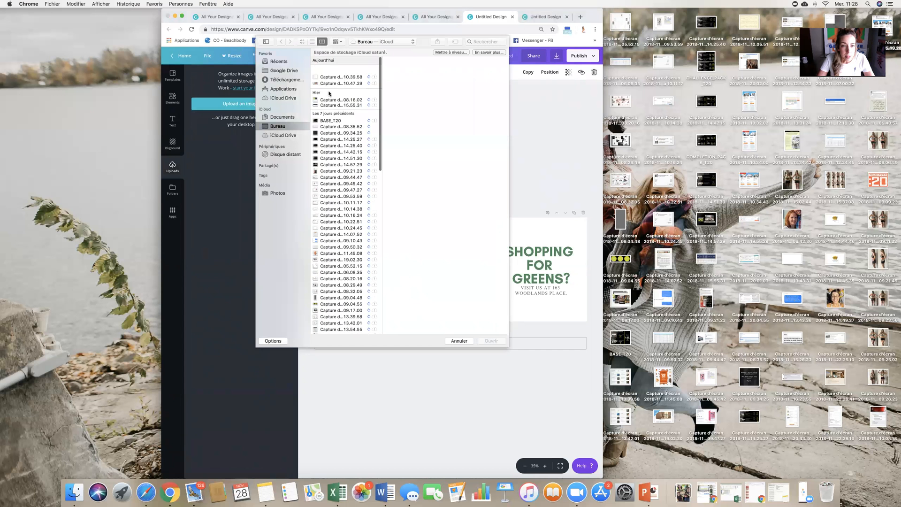
{"action": "left_click", "coordinate": [280, 62]}
{"action": "left_click", "coordinate": [478, 42]}
{"action": "type", "text": "gen"}
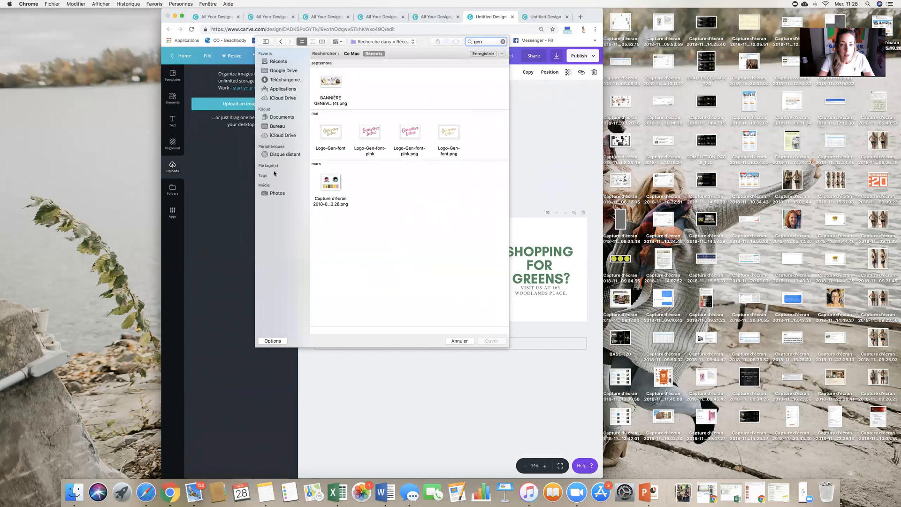
{"action": "left_click", "coordinate": [279, 61]}
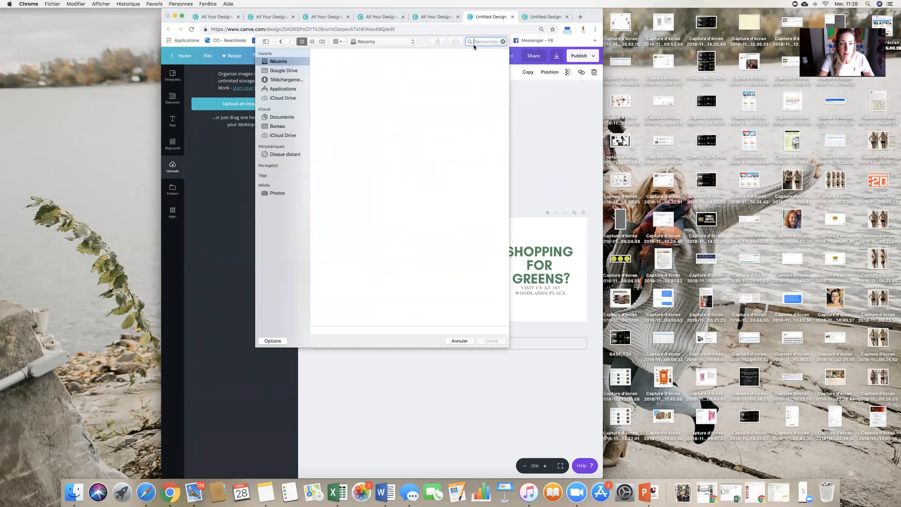
{"action": "left_click", "coordinate": [286, 98]}
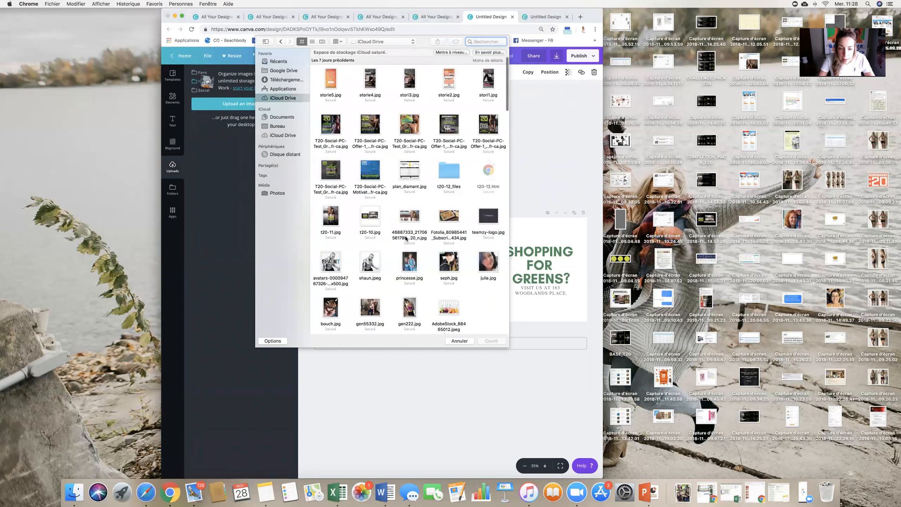
{"action": "scroll", "coordinate": [407, 239], "scroll_direction": "down", "scroll_amount": 2}
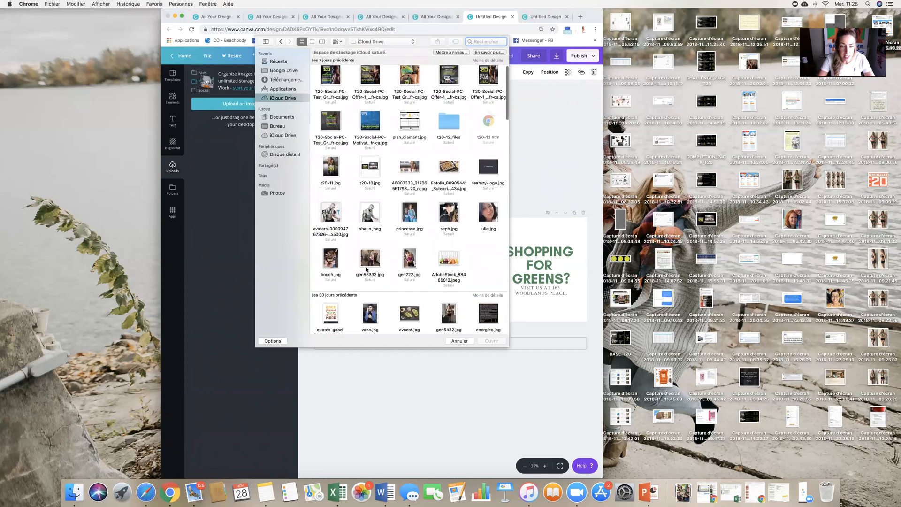
{"action": "double_click", "coordinate": [410, 259]}
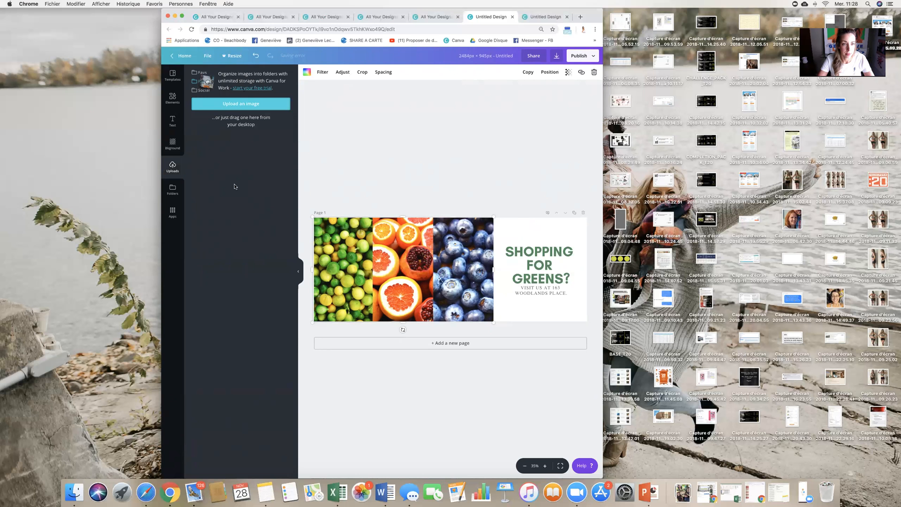
- Upload the photo gen55332.jpg from iCloud Drive as well
{"action": "left_click", "coordinate": [237, 104]}
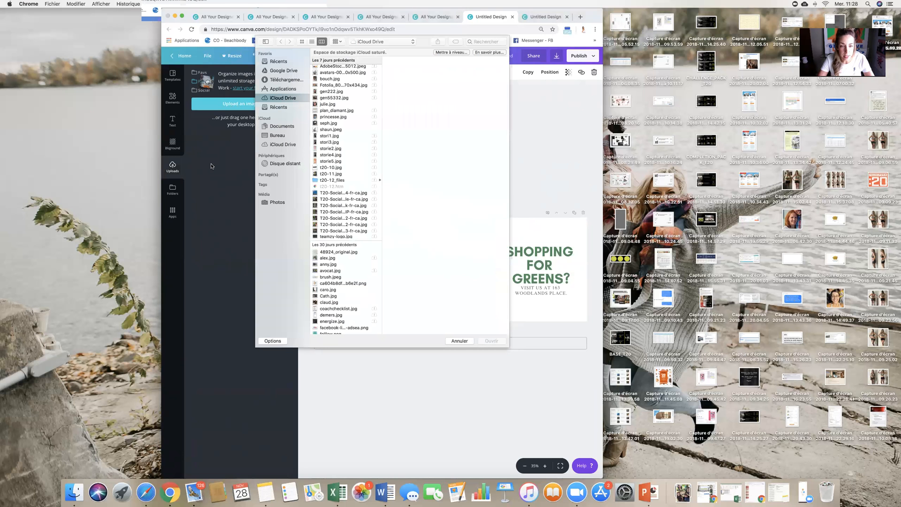
{"action": "left_click", "coordinate": [339, 99]}
{"action": "double_click", "coordinate": [339, 99]}
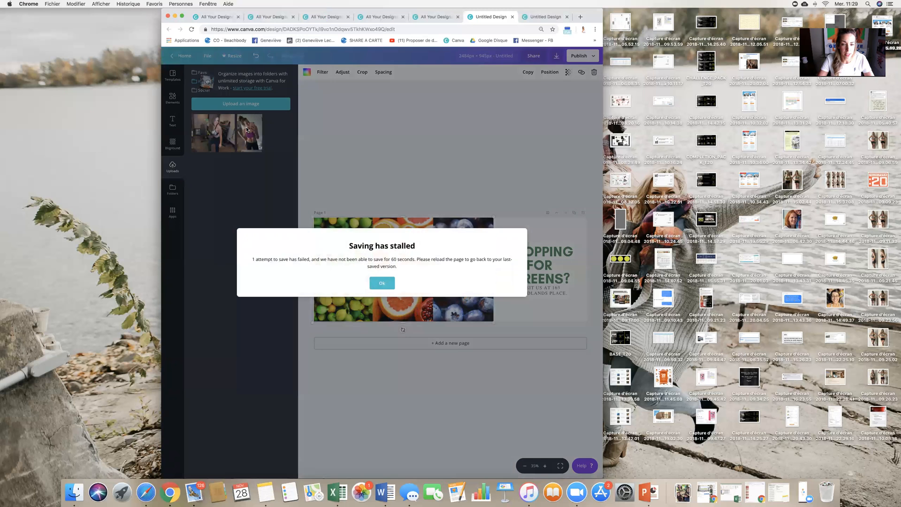
- Replace the lime photo and the blueberry photo with the two uploaded photos
{"action": "left_click", "coordinate": [382, 283]}
{"action": "left_click_drag", "start_coordinate": [249, 133], "coordinate": [340, 242]}
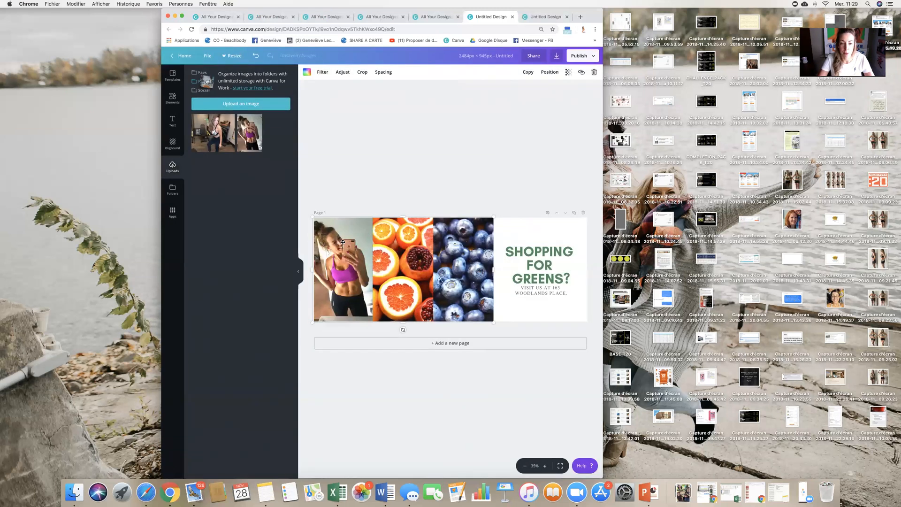
{"action": "left_click_drag", "start_coordinate": [212, 132], "coordinate": [447, 250]}
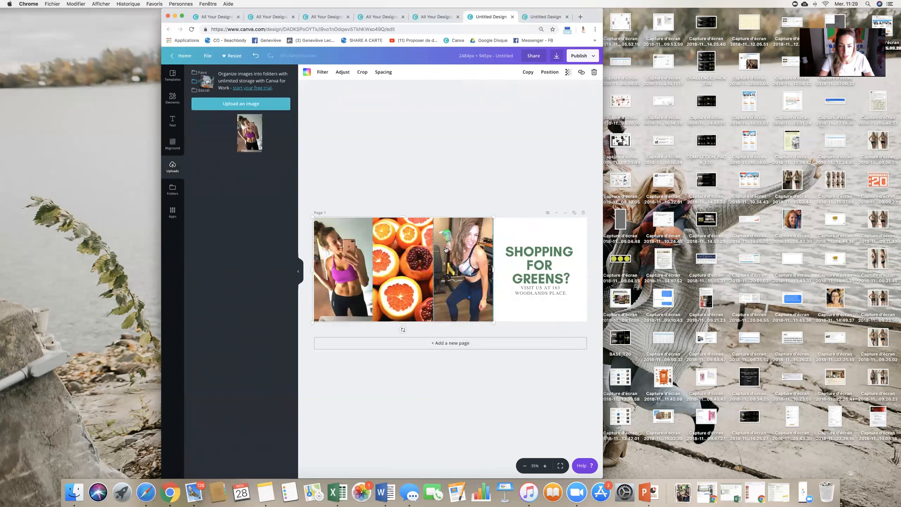
- Replace the 'SHOPPING FOR GREENS?' heading text with the person's full name
{"action": "left_click", "coordinate": [541, 246]}
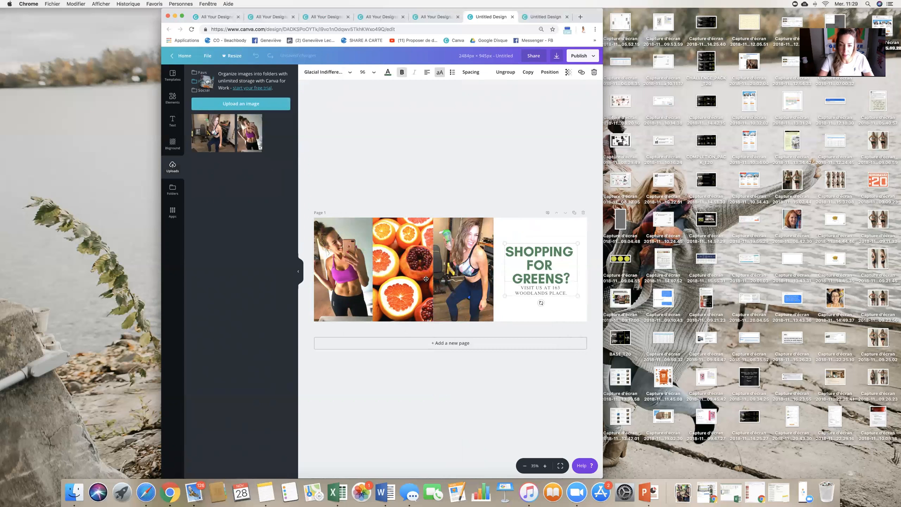
{"action": "double_click", "coordinate": [542, 265]}
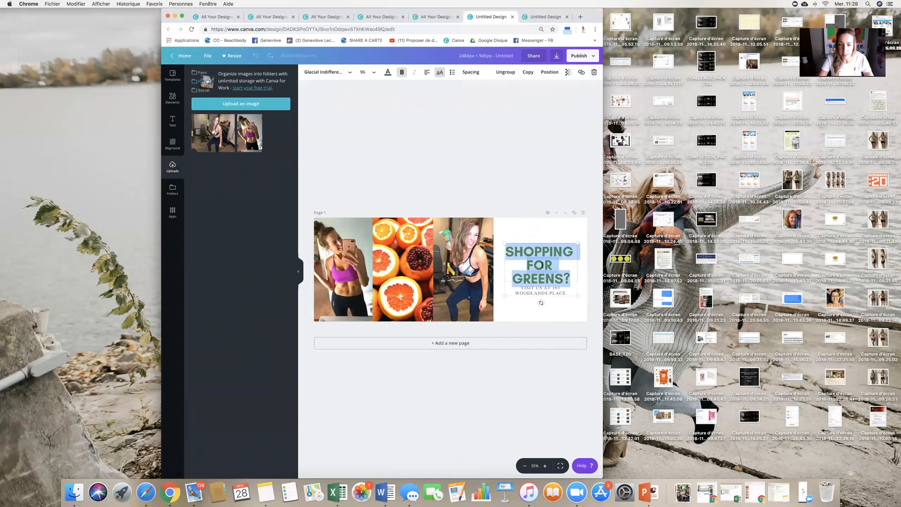
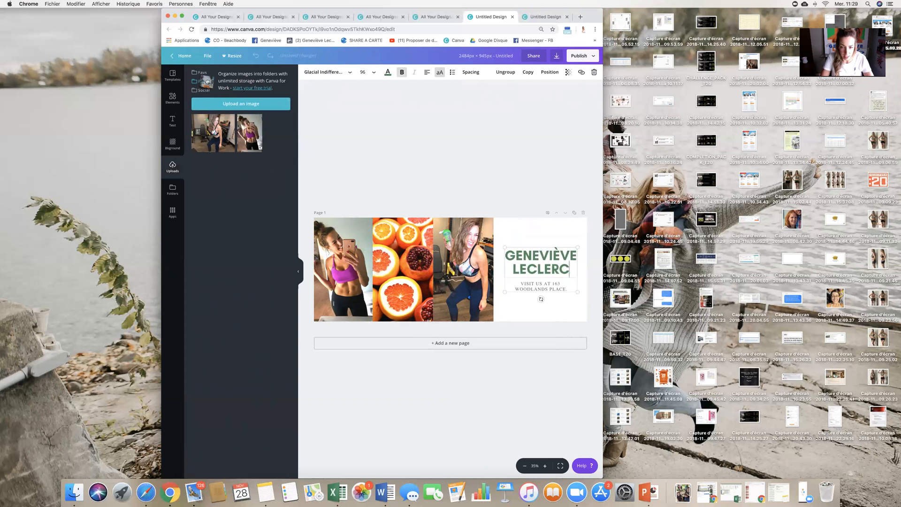
- Replace the subtitle text with 'UNE MEILLEURE VERSION DE SOI'
{"action": "left_click", "coordinate": [565, 288]}
{"action": "double_click", "coordinate": [565, 289]}
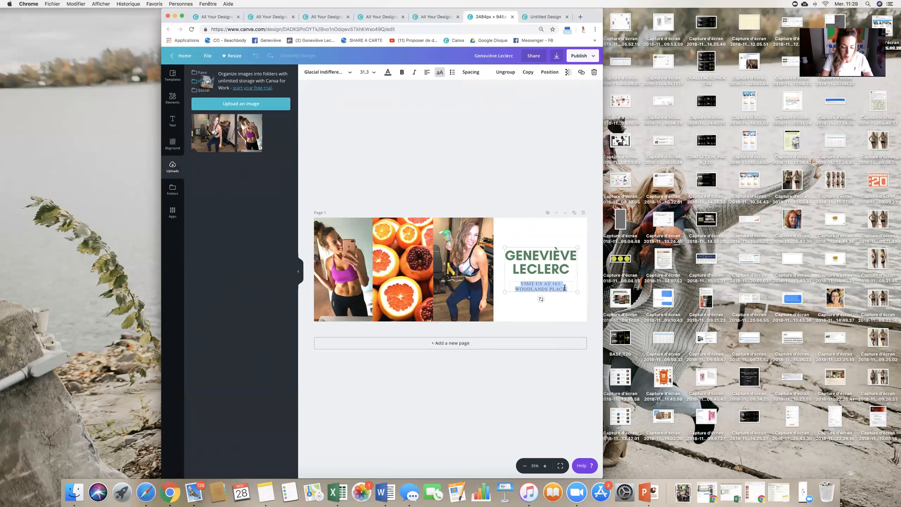
{"action": "type", "text": "UNE MEI"}
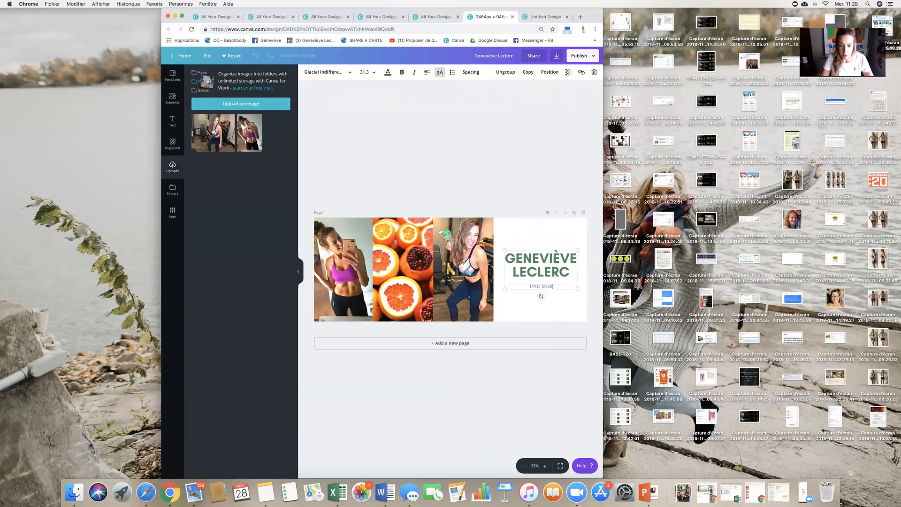
{"action": "type", "text": "LLEURE VERSION DE SOI"}
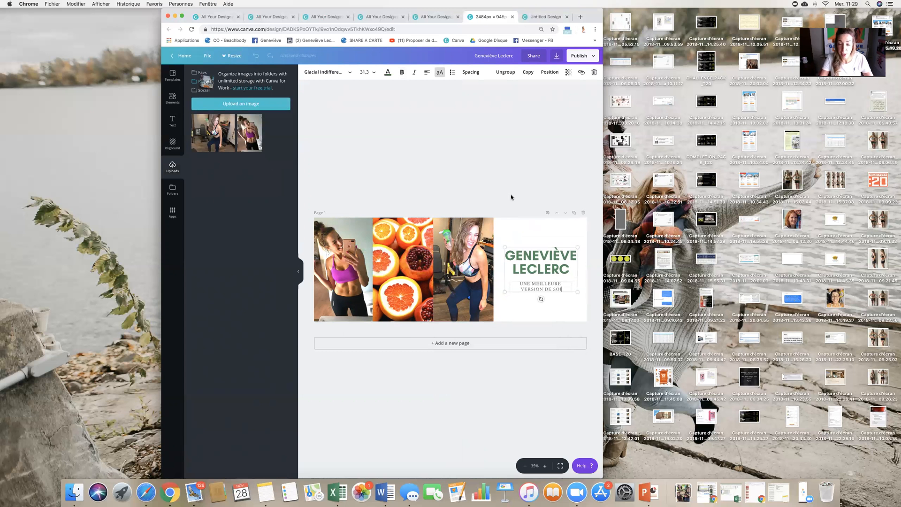
{"action": "left_click", "coordinate": [328, 193]}
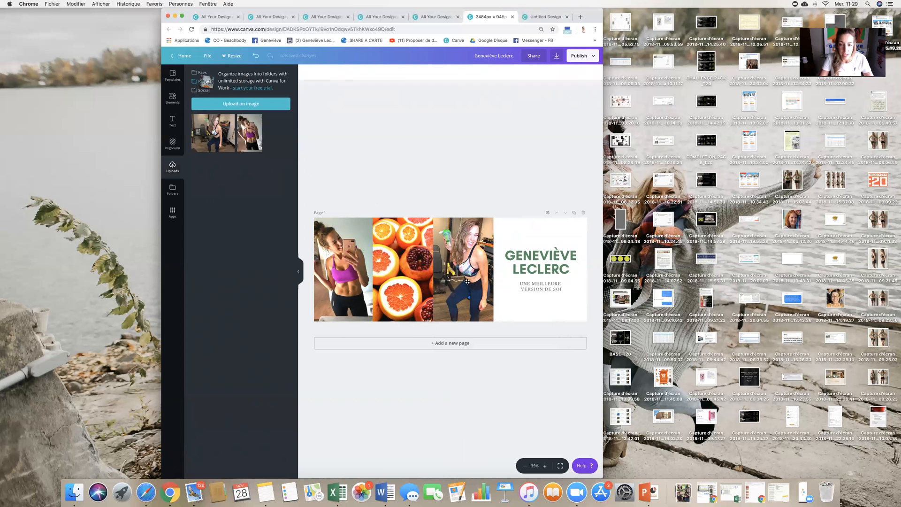
- Add the '2ND QTR' text combination above the name and delete its small italic top line
{"action": "left_click", "coordinate": [173, 121]}
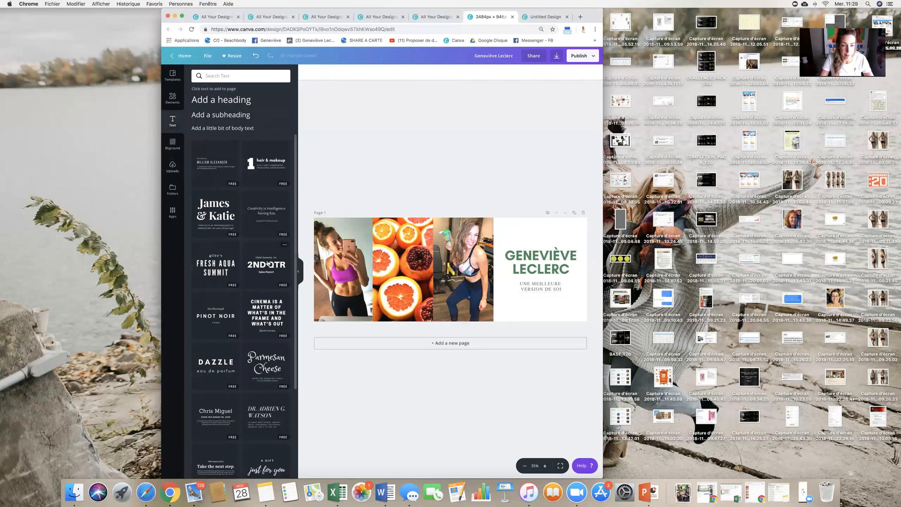
{"action": "left_click_drag", "start_coordinate": [270, 264], "coordinate": [547, 224]}
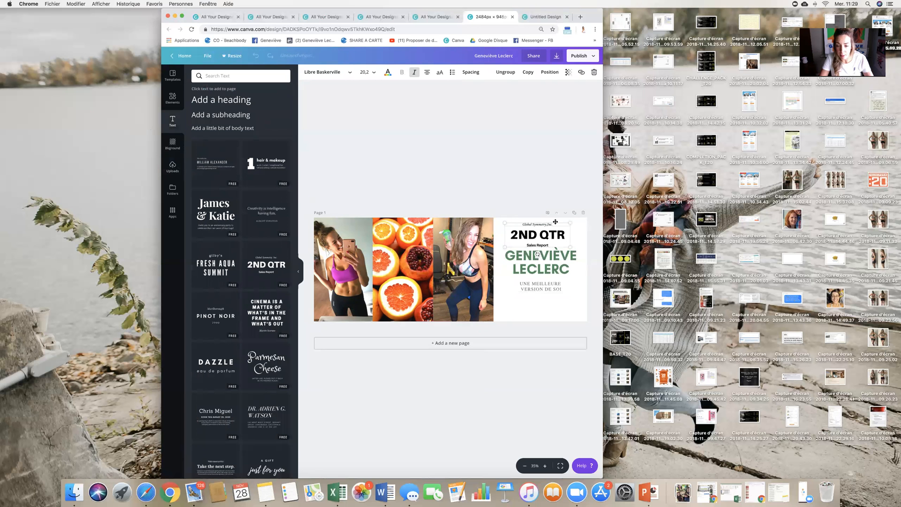
{"action": "key", "text": "BackSpace"}
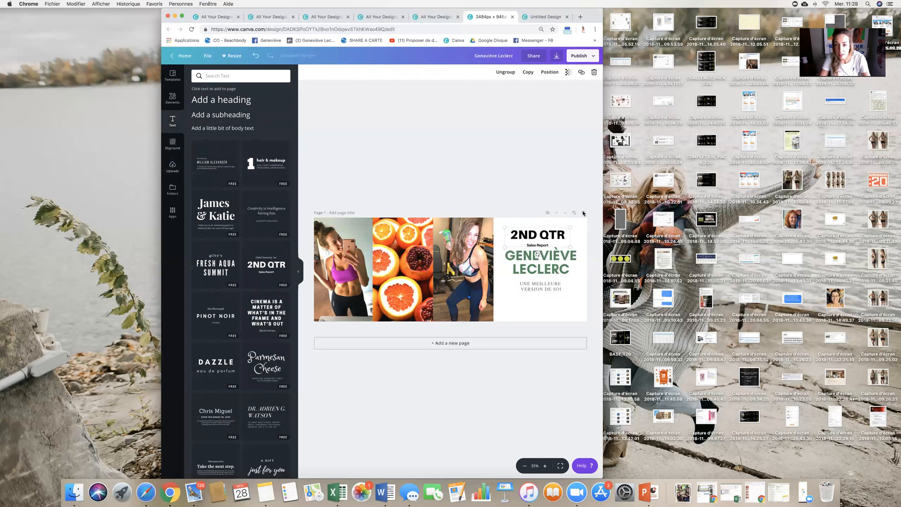
- Delete the '2ND QTR' heading and its 'Sales Report' line from above the name
{"action": "left_click", "coordinate": [560, 228]}
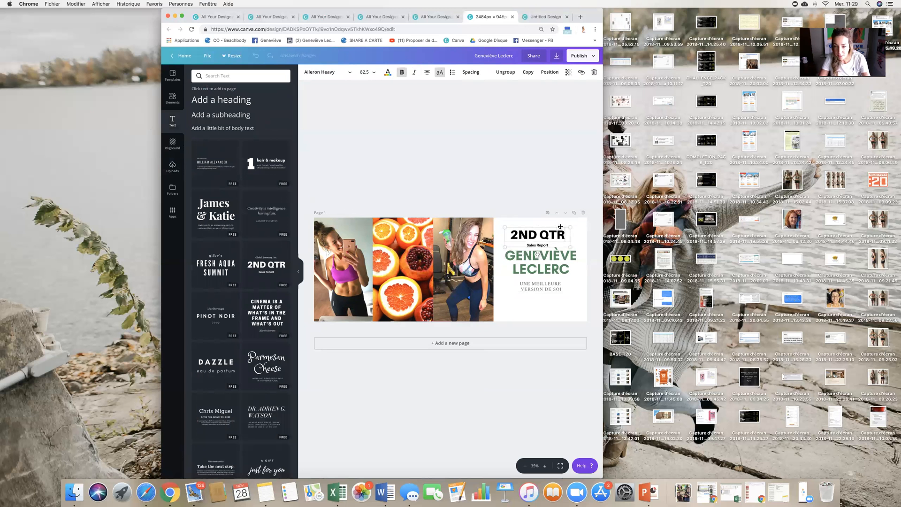
{"action": "key", "text": "BackSpace"}
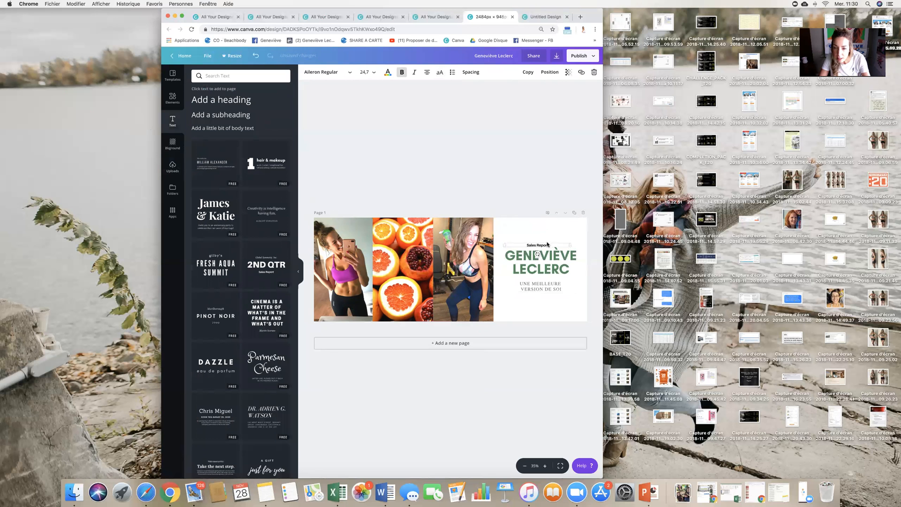
{"action": "key", "text": "BackSpace"}
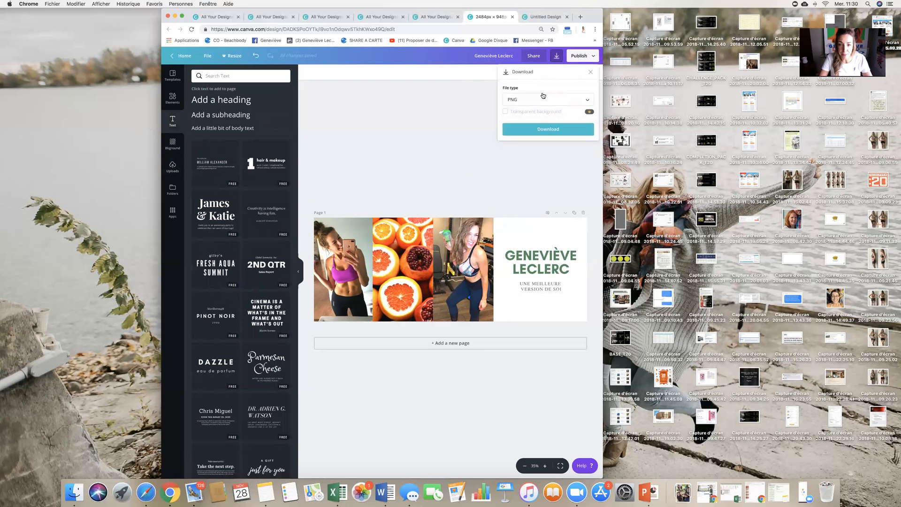
- Download the finished banner as a PNG image
{"action": "left_click", "coordinate": [522, 101]}
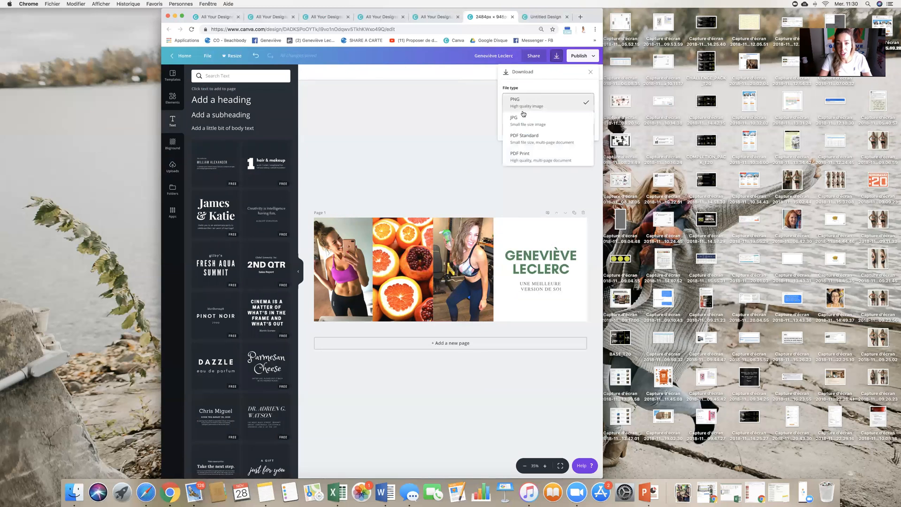
{"action": "left_click", "coordinate": [526, 108]}
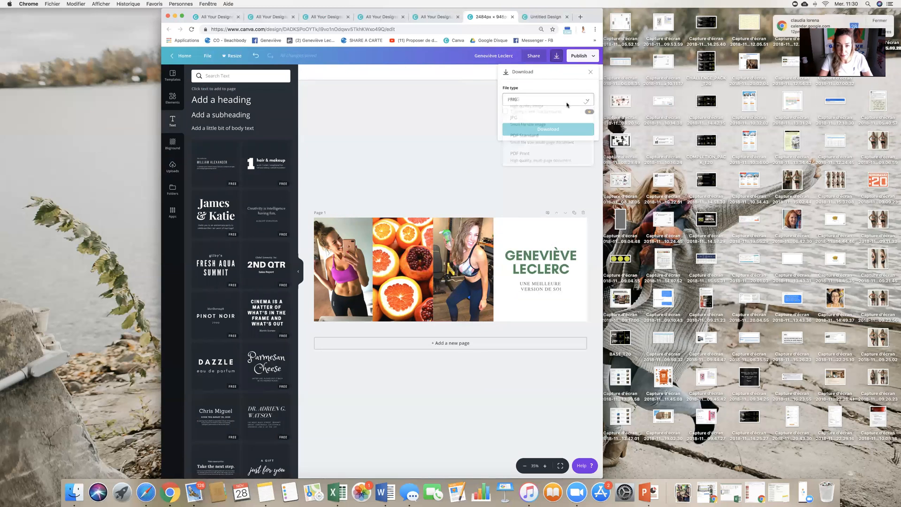
{"action": "left_click", "coordinate": [542, 133]}
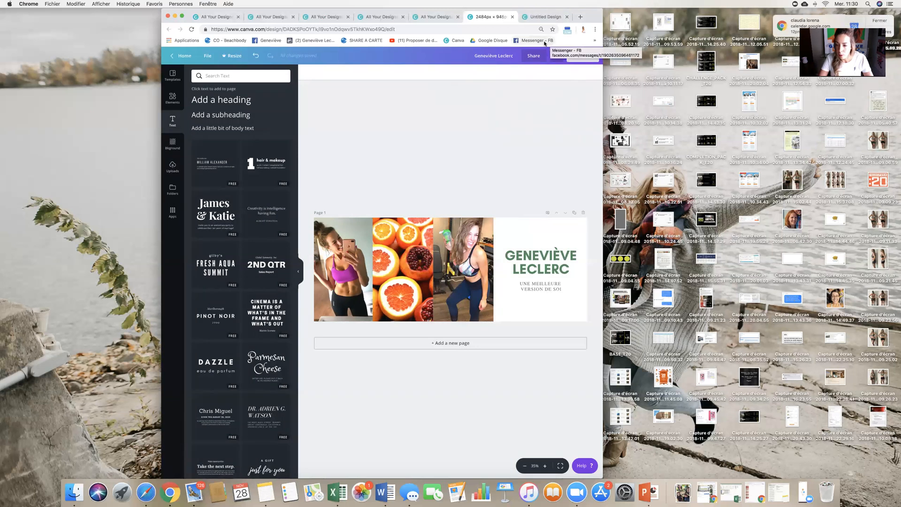
{"action": "left_click_drag", "start_coordinate": [445, 13], "coordinate": [463, 19]}
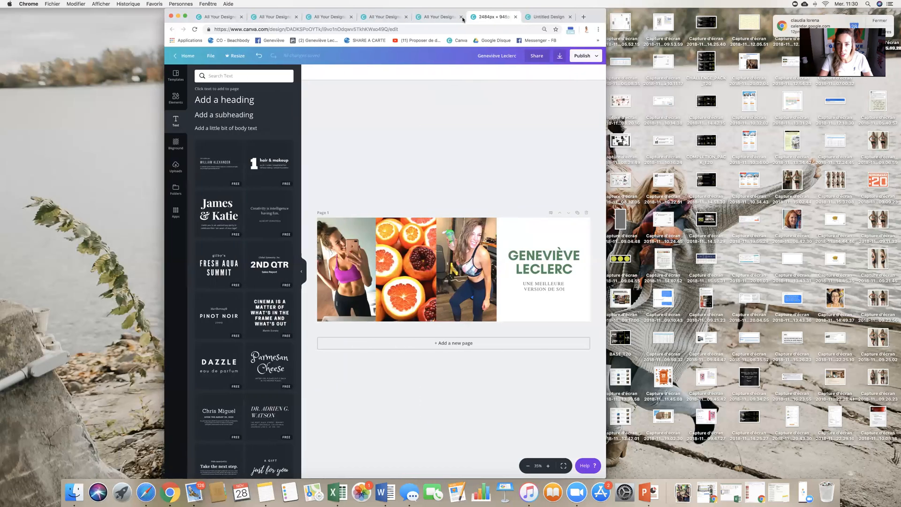
{"action": "left_click", "coordinate": [560, 56]}
{"action": "left_click", "coordinate": [538, 128]}
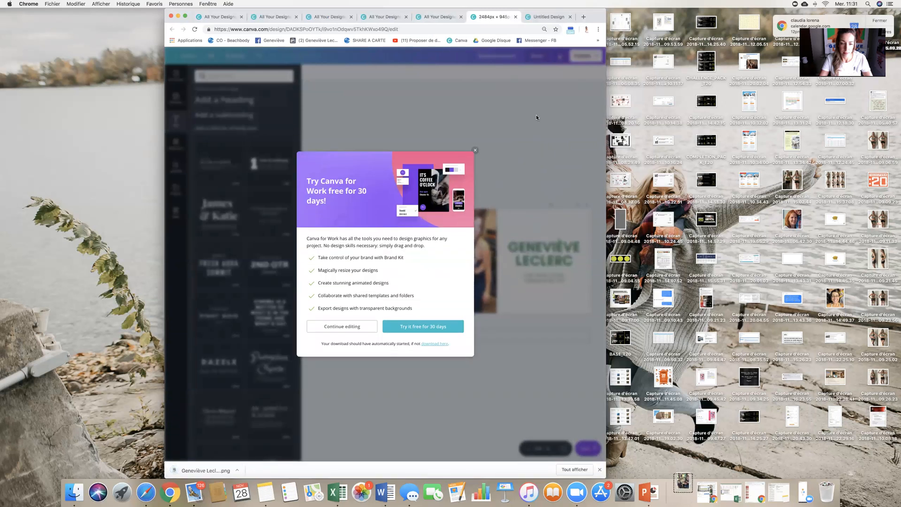
- Dismiss the trial offer and open the Facebook business page in another tab
{"action": "left_click", "coordinate": [475, 150]}
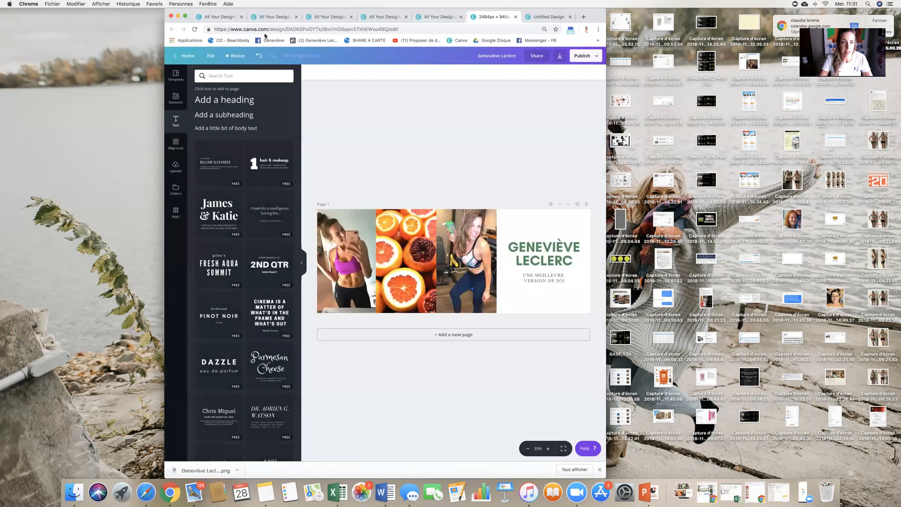
{"action": "left_click", "coordinate": [425, 18]}
{"action": "left_click", "coordinate": [275, 40]}
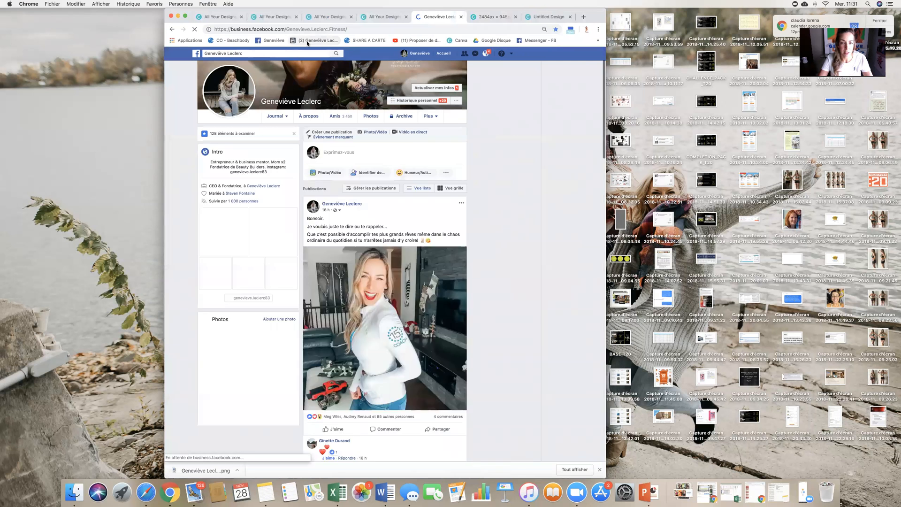
{"action": "left_click", "coordinate": [307, 41]}
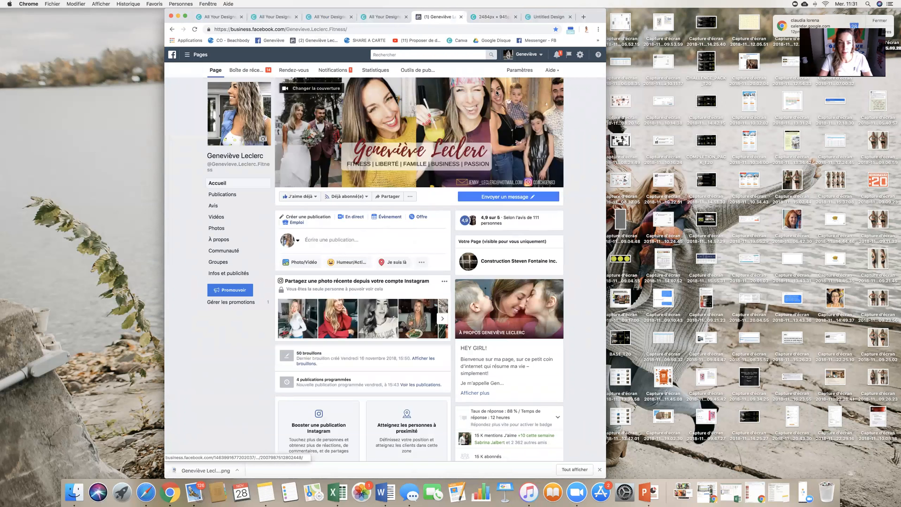
- Upload the downloaded banner PNG from Downloads as the Facebook page's new cover photo
{"action": "left_click", "coordinate": [313, 90]}
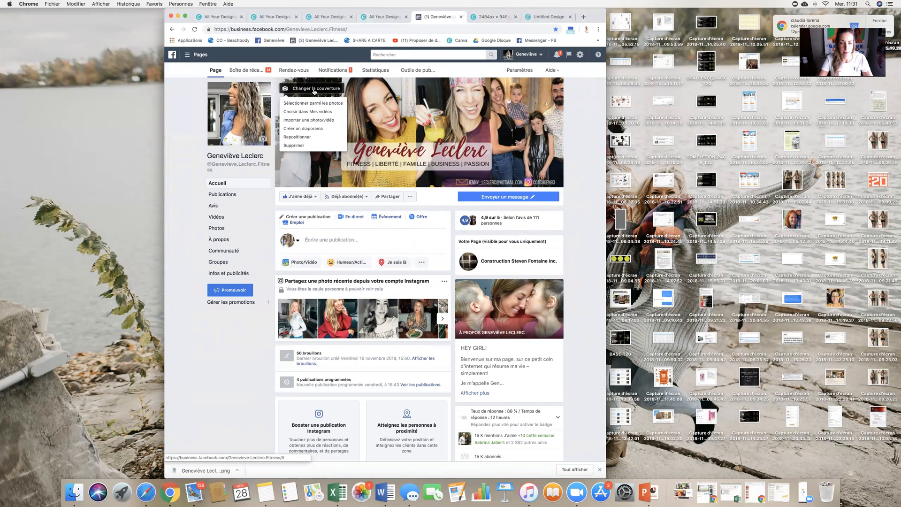
{"action": "left_click", "coordinate": [309, 117]}
{"action": "left_click", "coordinate": [284, 80]}
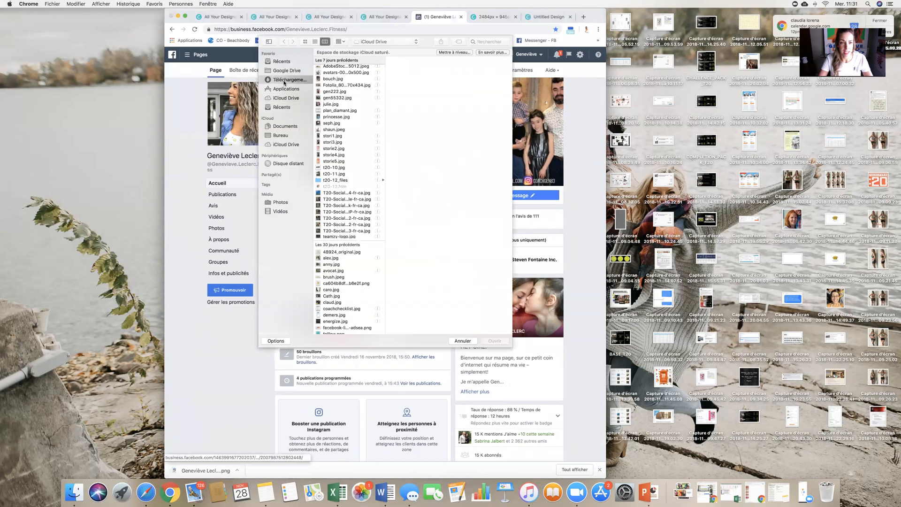
{"action": "left_click", "coordinate": [344, 60]}
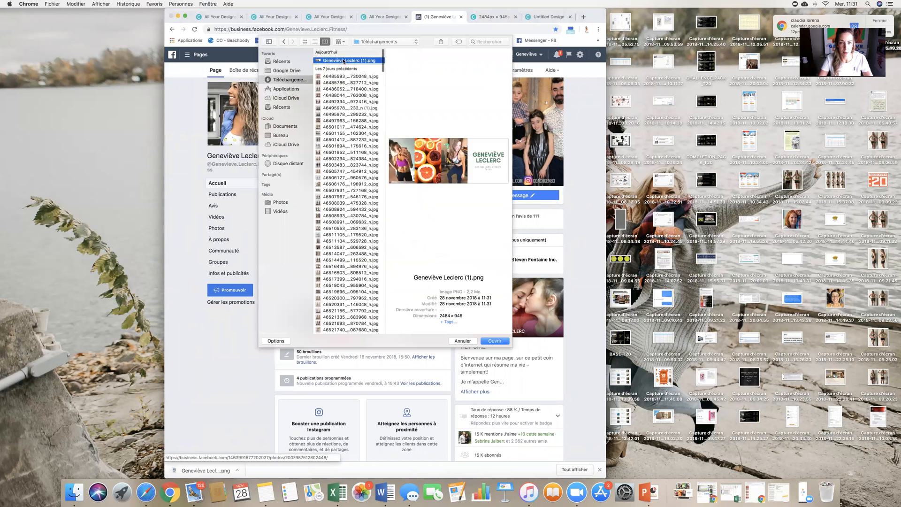
{"action": "double_click", "coordinate": [345, 61]}
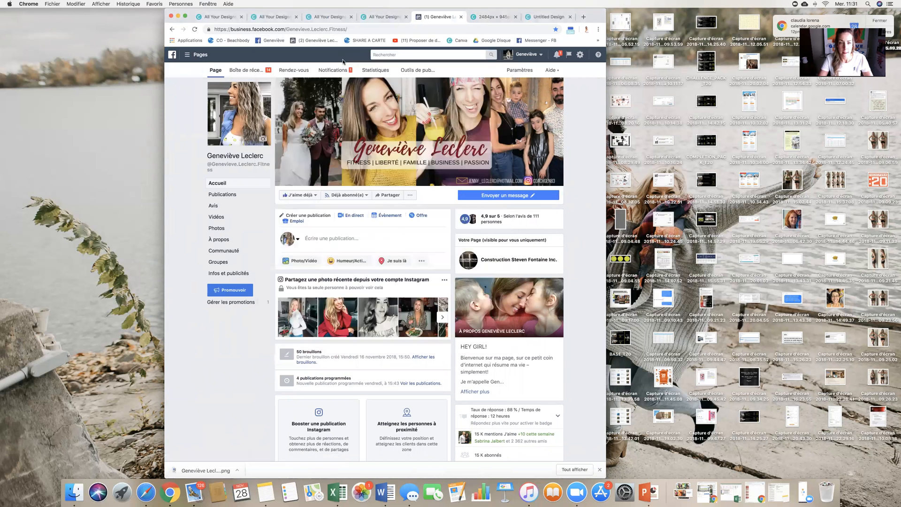